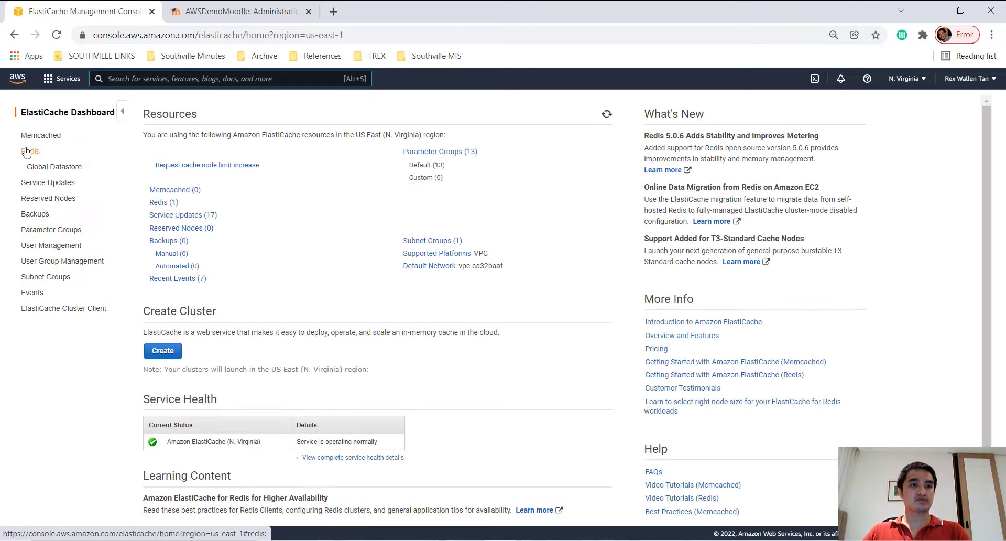
Start creating a Redis cluster in ElastiCache and name it aws-redis-demo
left_click(30, 152)
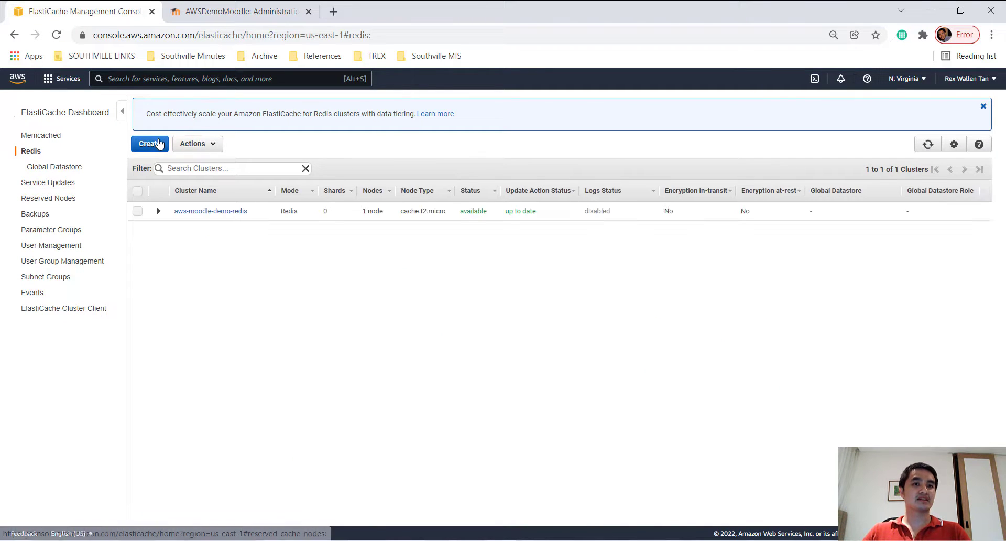
left_click(149, 143)
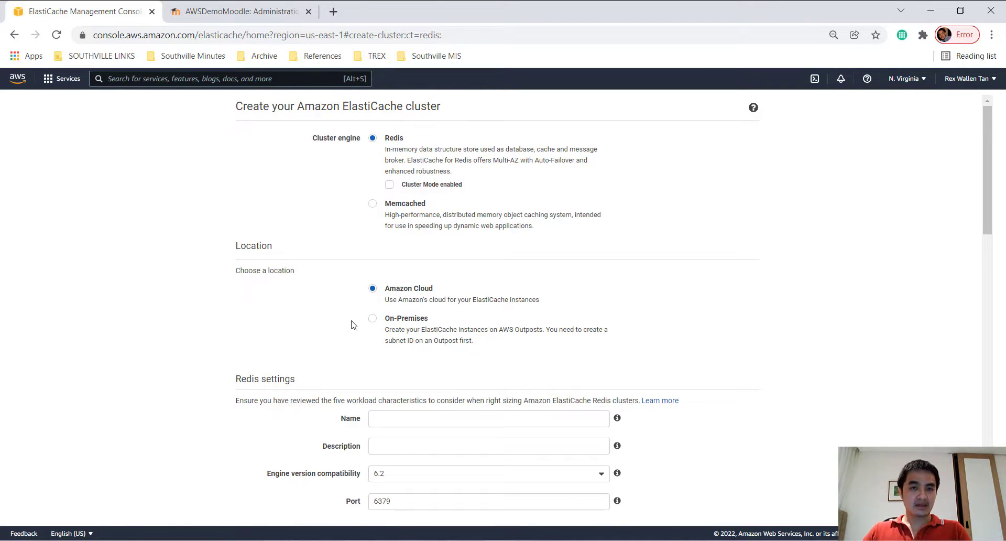
scroll(352, 325, "down", 1)
scroll(336, 335, "down", 1)
left_click(402, 295)
type("aws-")
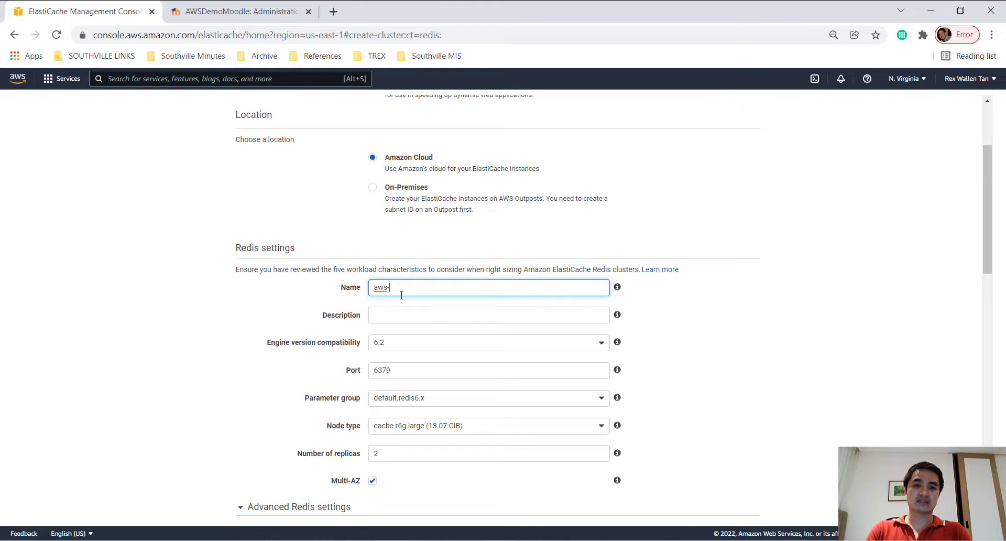
type("redis-demo")
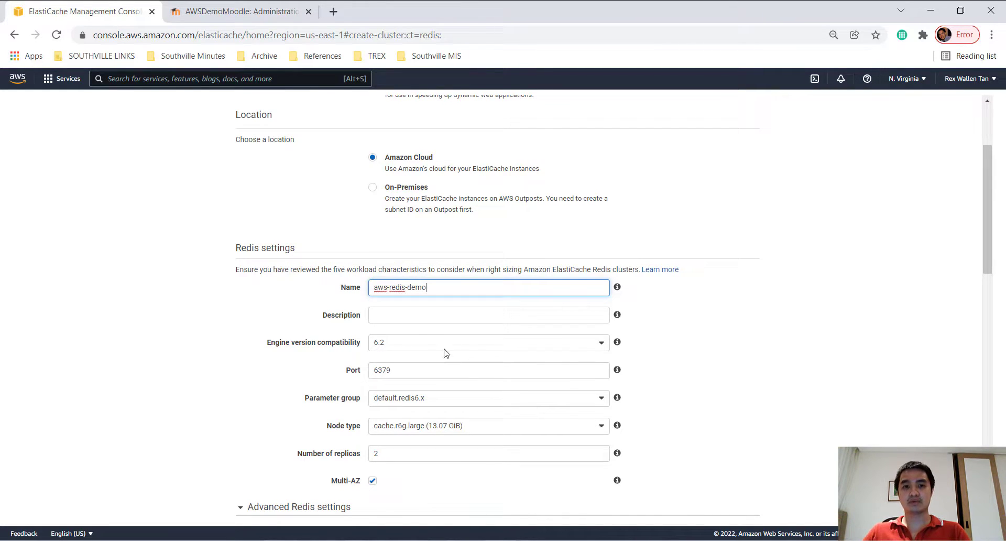
Set the new cluster's node type to cache.t2.micro from the t2 instance family
scroll(423, 407, "down", 1)
left_click(424, 366)
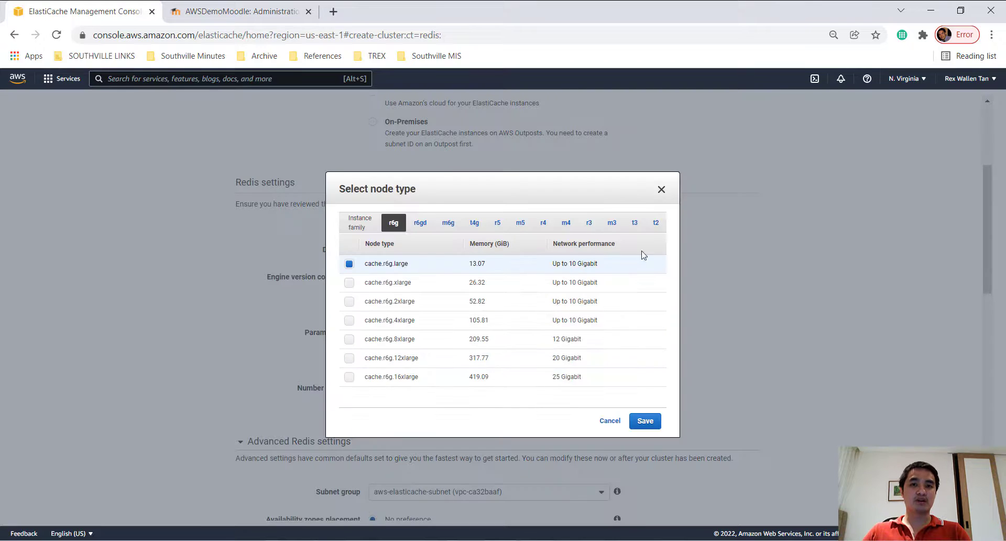
left_click(655, 224)
left_click(386, 264)
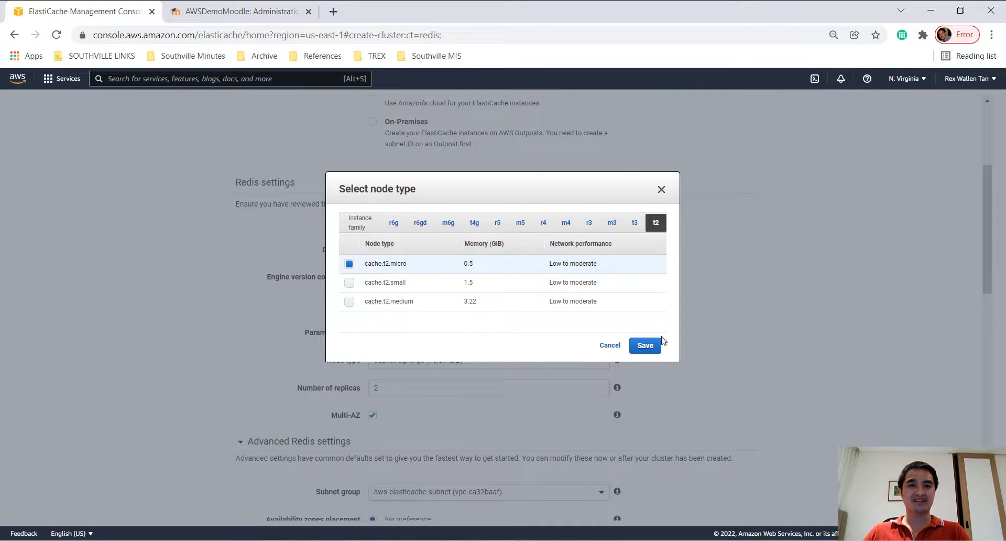
left_click(646, 346)
Set the new cluster's number of replicas to 0 and disable automatic backups
scroll(401, 314, "down", 1)
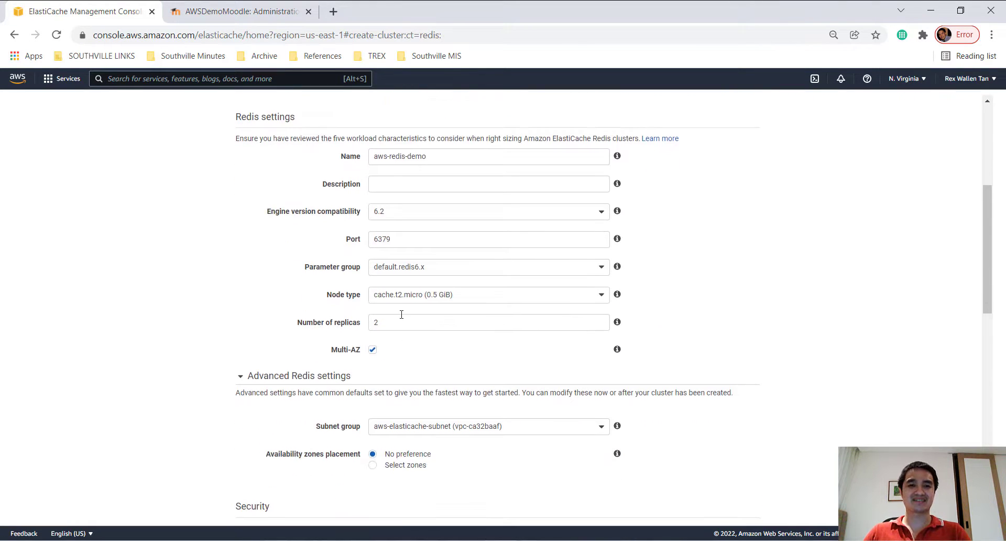
left_click(331, 325)
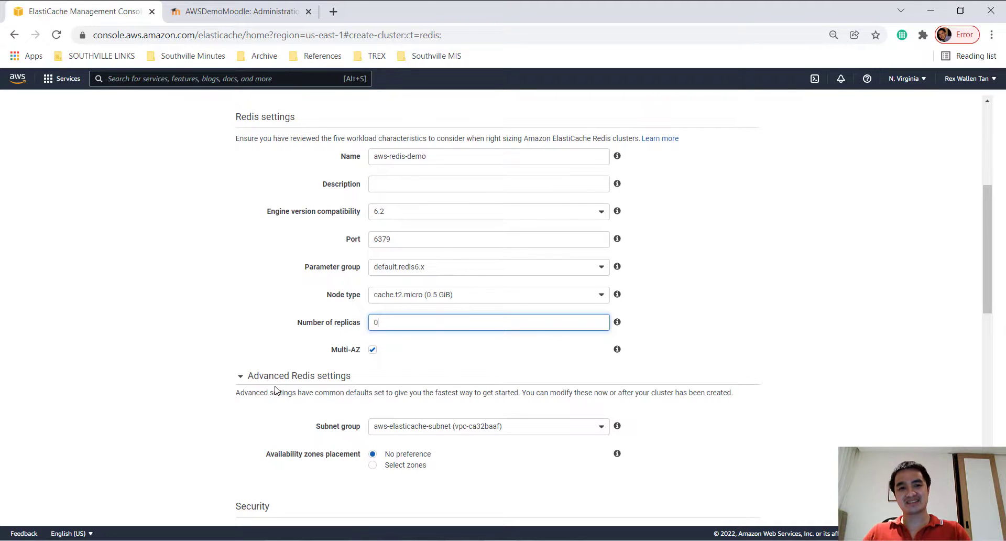
left_click(199, 346)
scroll(186, 345, "down", 3)
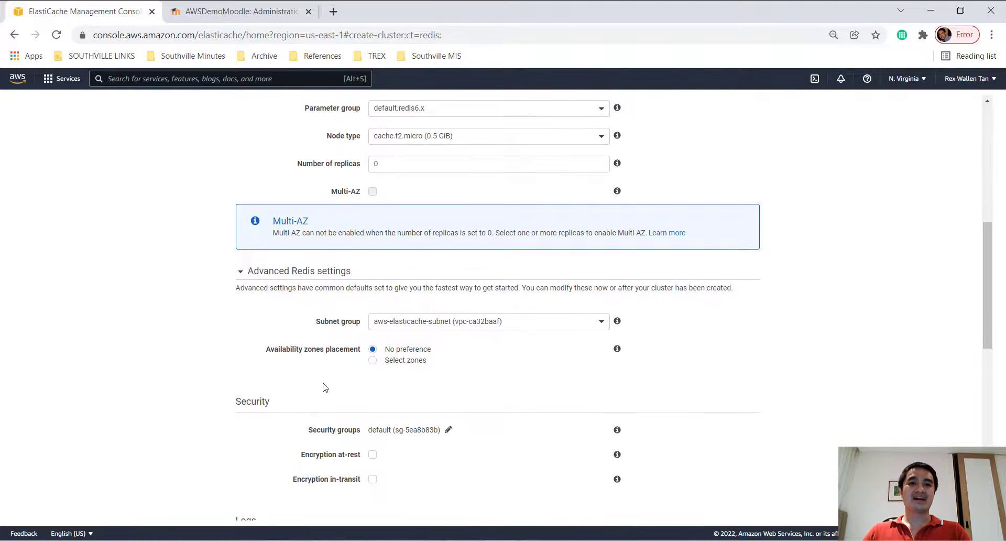
scroll(380, 401, "down", 6)
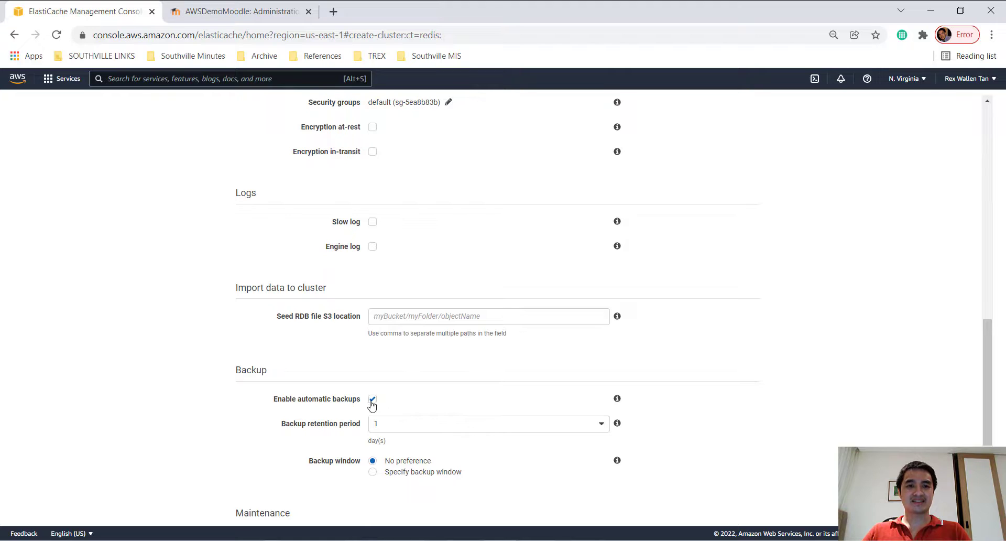
left_click(372, 399)
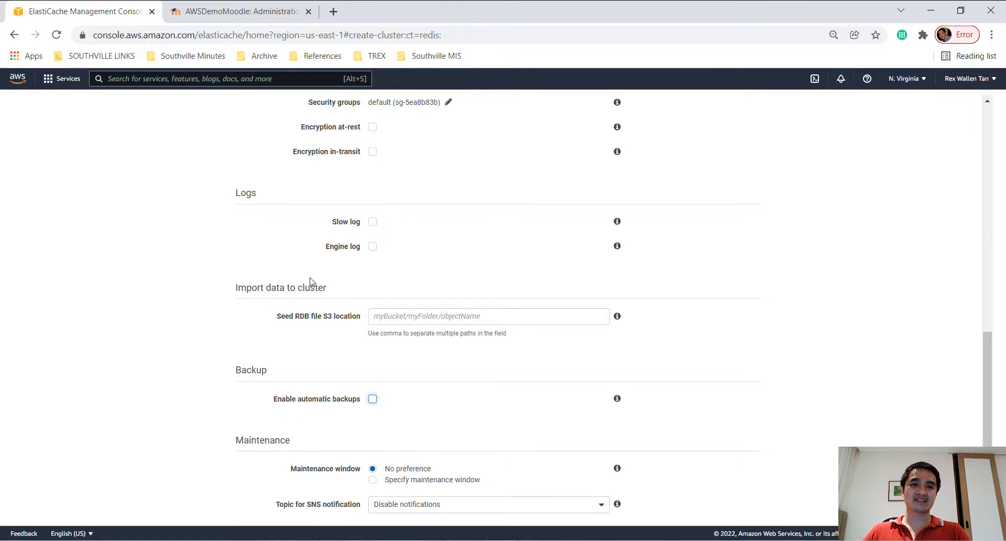
Try out the slow log's format and destination type options, and cancel the cluster creation
left_click(372, 223)
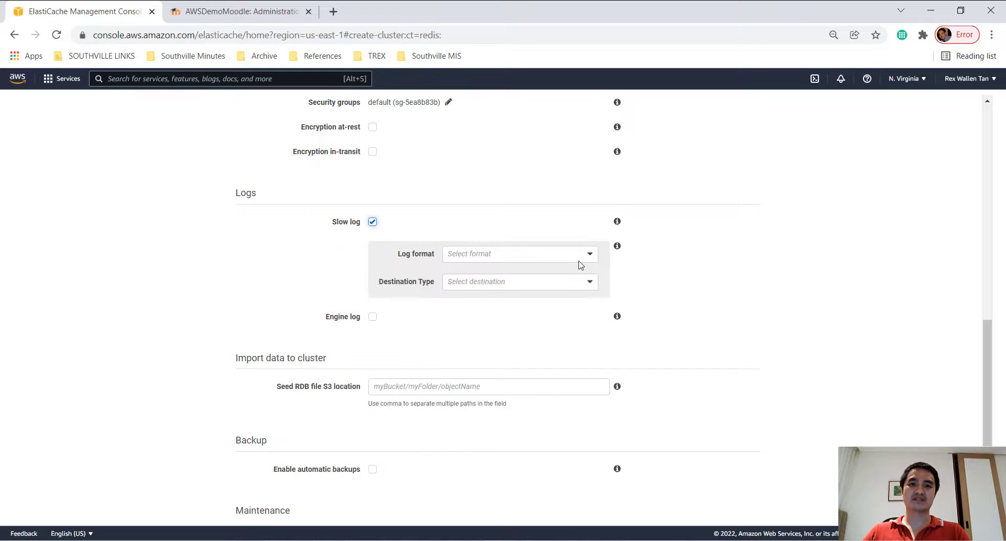
left_click(566, 259)
left_click(310, 242)
left_click(473, 281)
left_click(386, 239)
left_click(372, 222)
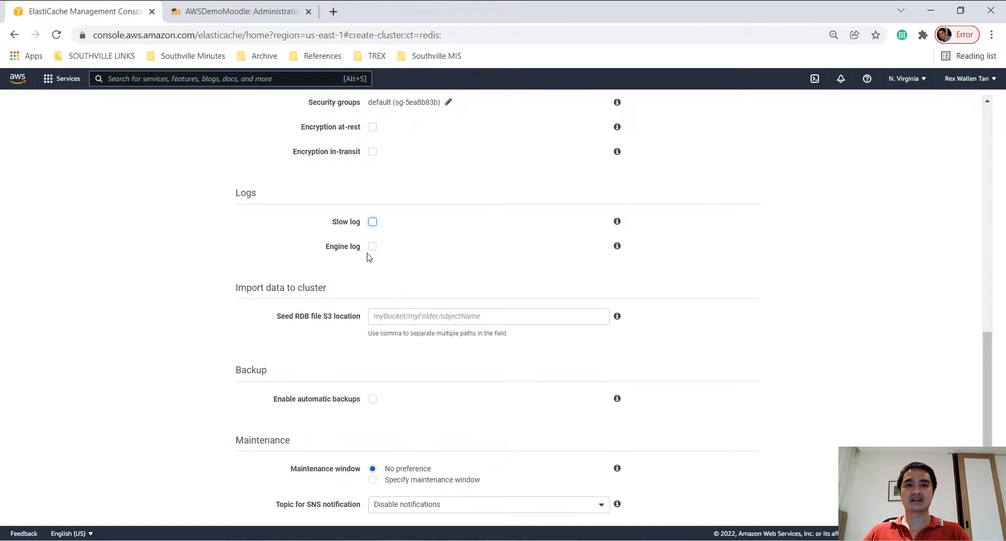
scroll(268, 308, "down", 3)
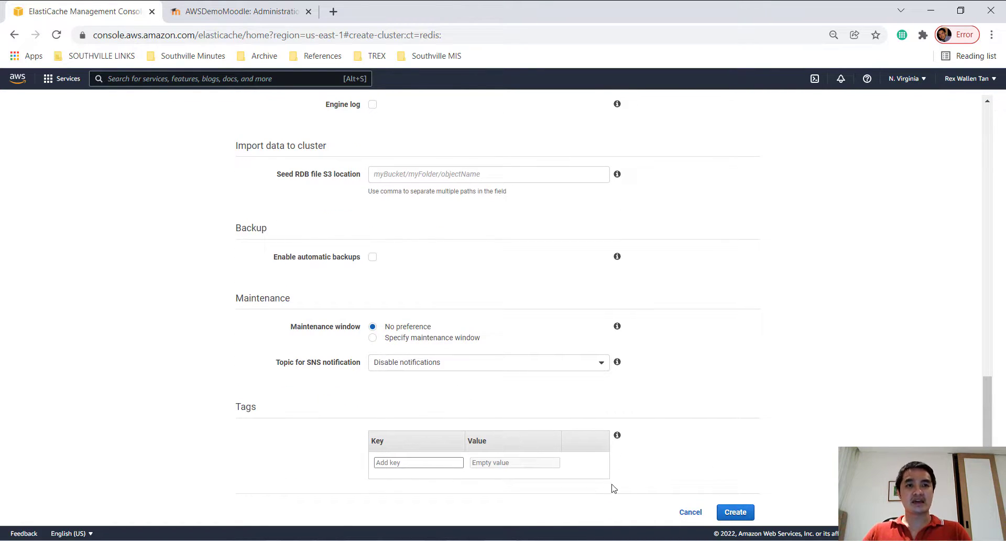
left_click(690, 512)
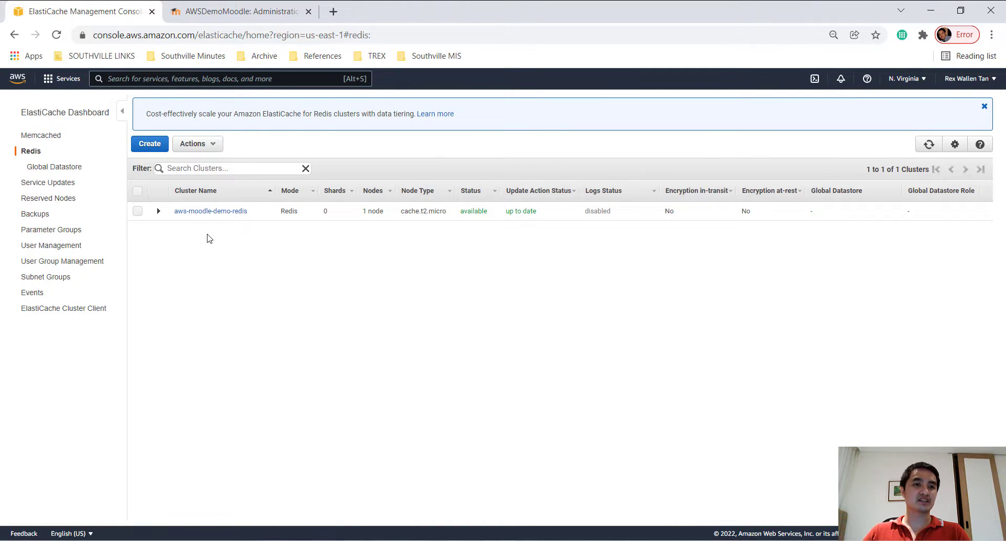
Open the description of the aws-moodle-demo-redis cluster and copy its primary endpoint, including the port
left_click(207, 213)
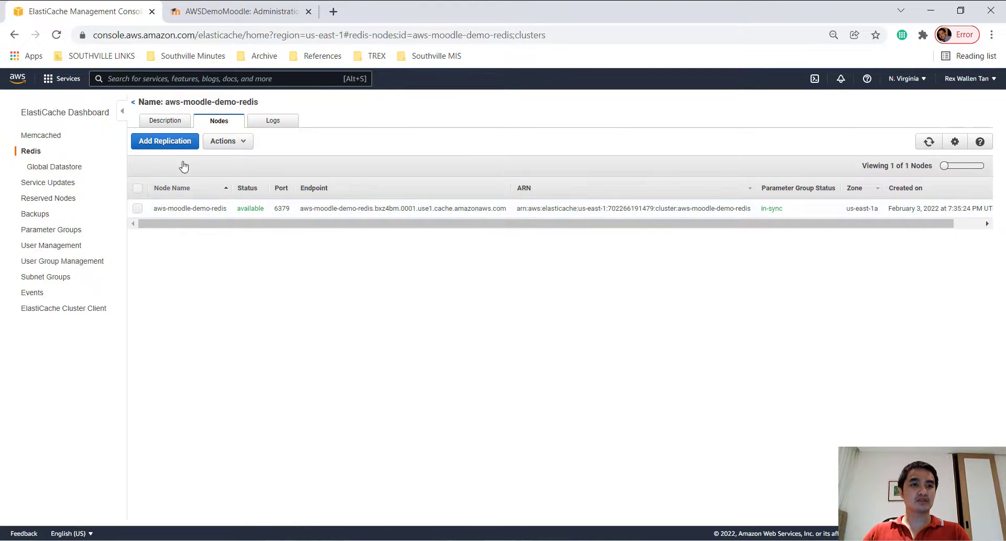
left_click(176, 123)
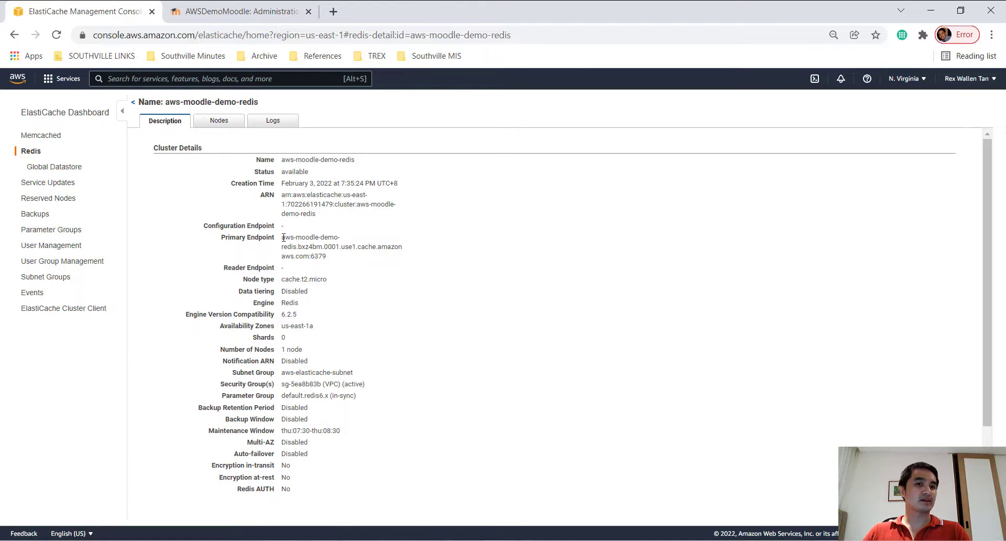
left_click_drag(283, 237, 318, 255)
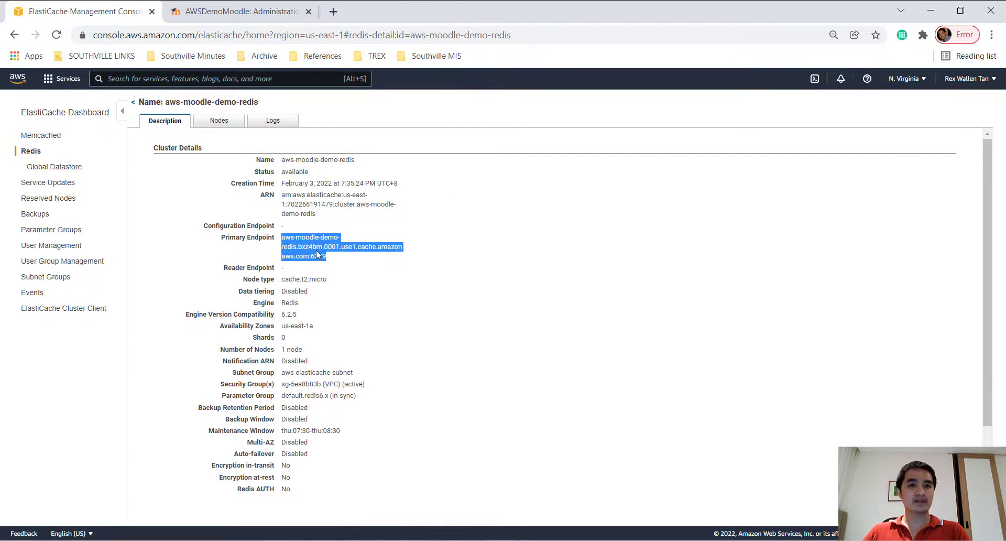
Switch to the Moodle site and open the plugins' caching configuration page from site administration in a new tab
left_click(239, 13)
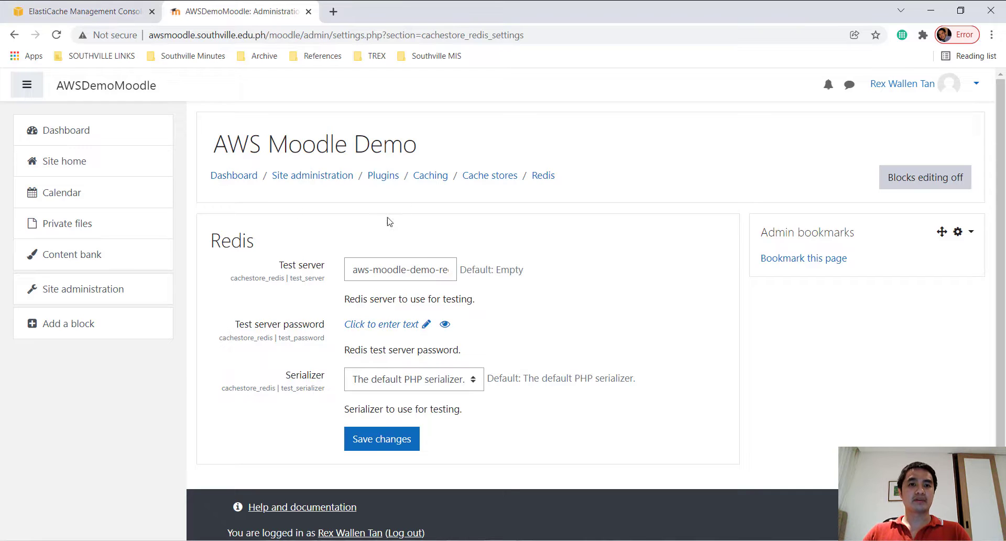
left_click(77, 297)
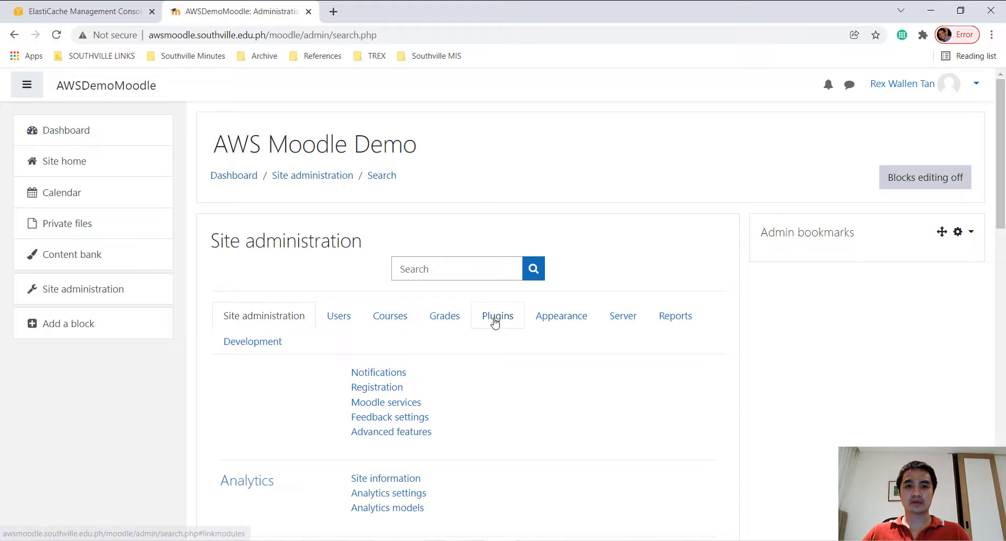
left_click(488, 328)
scroll(461, 362, "down", 20)
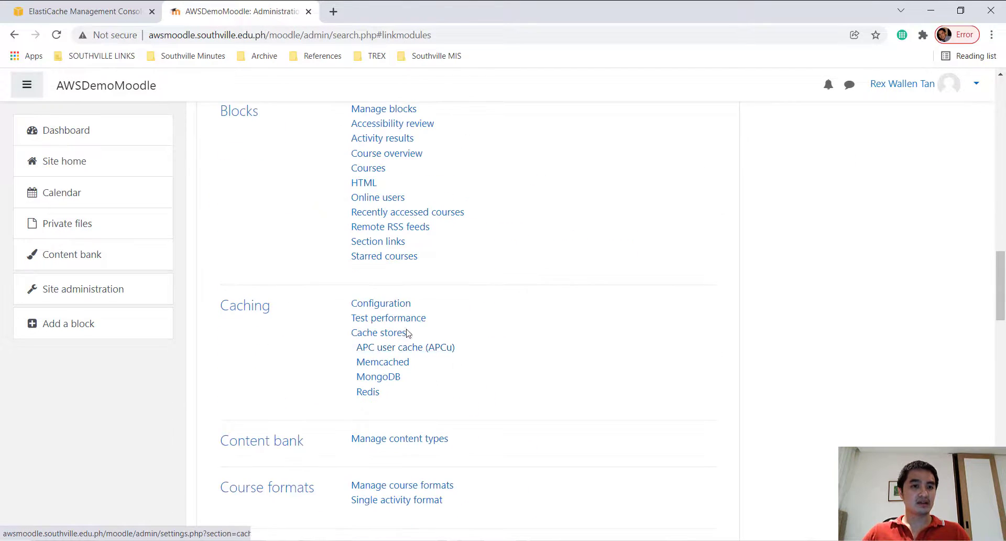
right_click(374, 304)
left_click(390, 309)
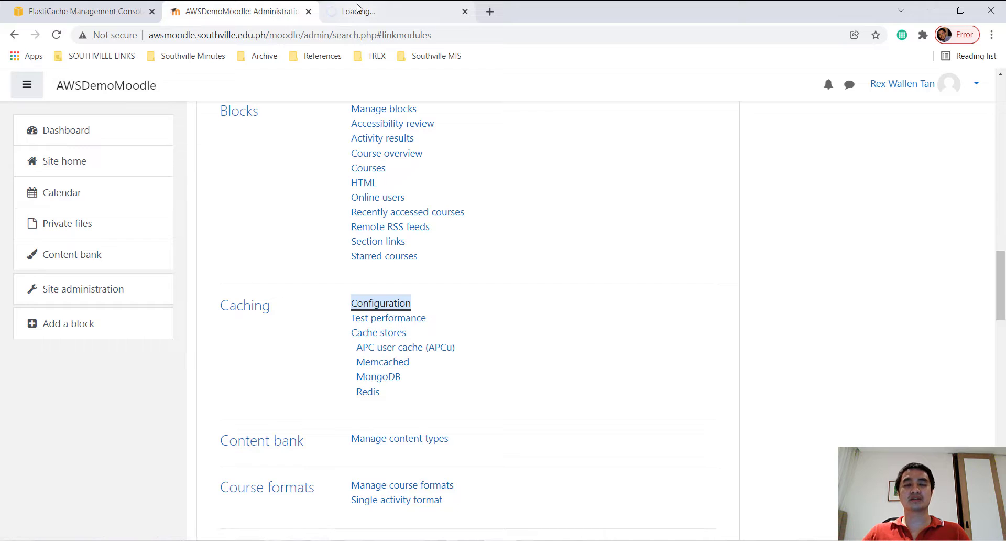
left_click(355, 7)
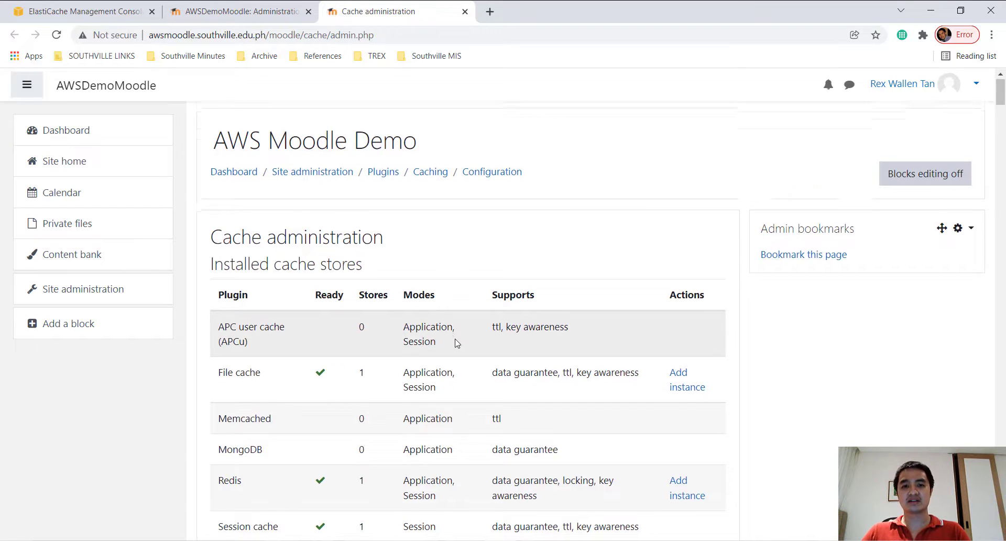
Start adding a Redis store instance in cache administration with the store name AWS-Redis-Elasticache
scroll(456, 407, "down", 3)
left_click_drag(216, 358, 272, 357)
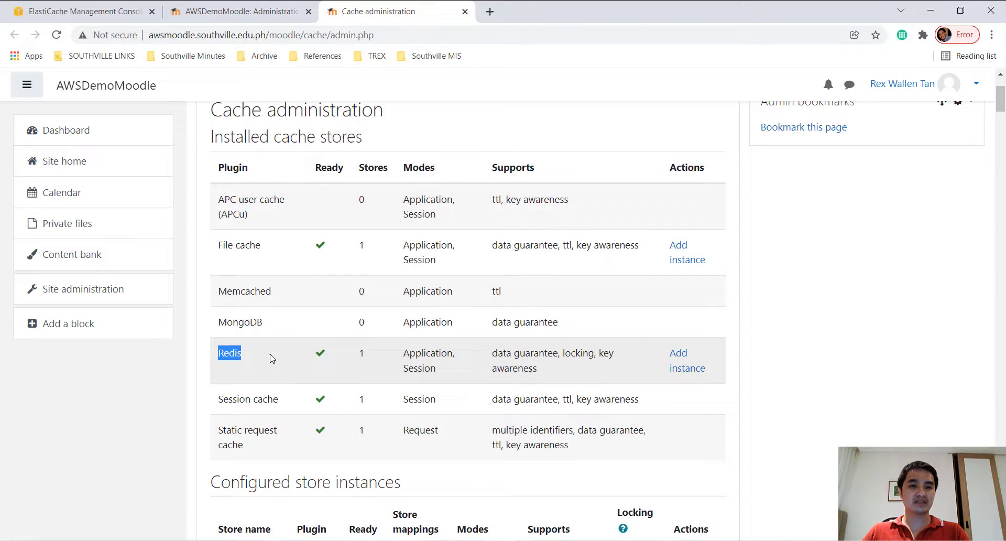
left_click(678, 356)
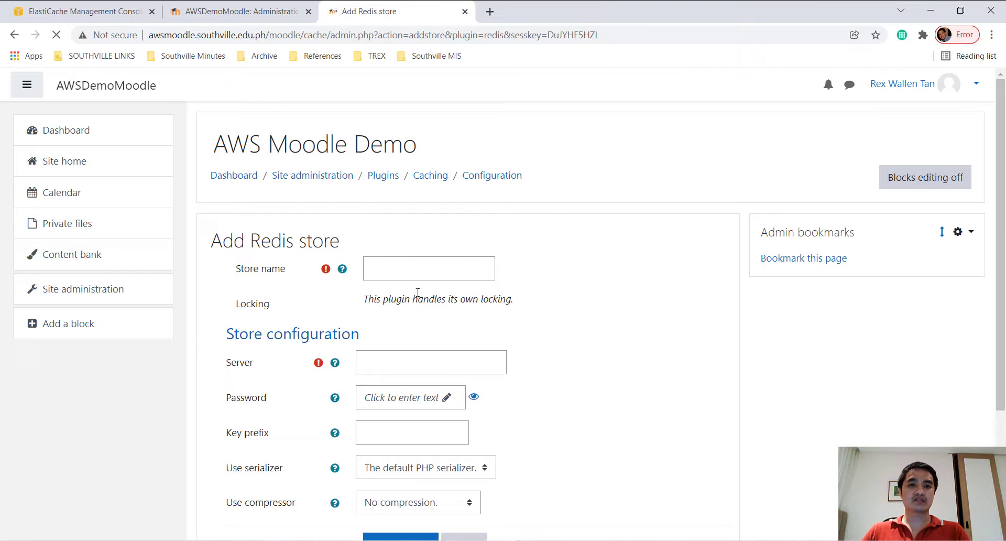
scroll(433, 352, "down", 2)
scroll(409, 278, "up", 2)
left_click(492, 267)
type("AWS-Redis-Elasticache")
key("Tab")
key("Tab")
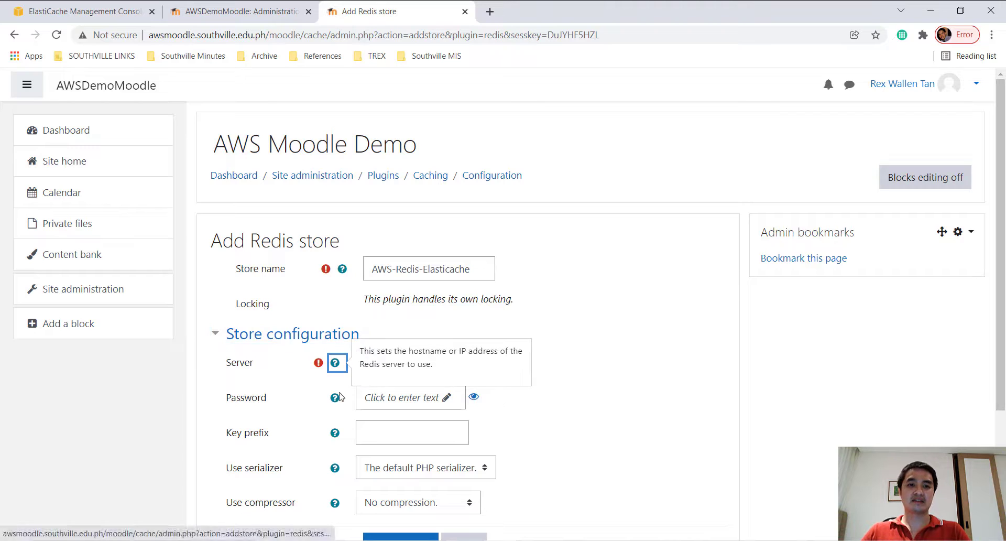
Paste the cluster's primary endpoint as the store's server and close the form without saving
left_click(302, 335)
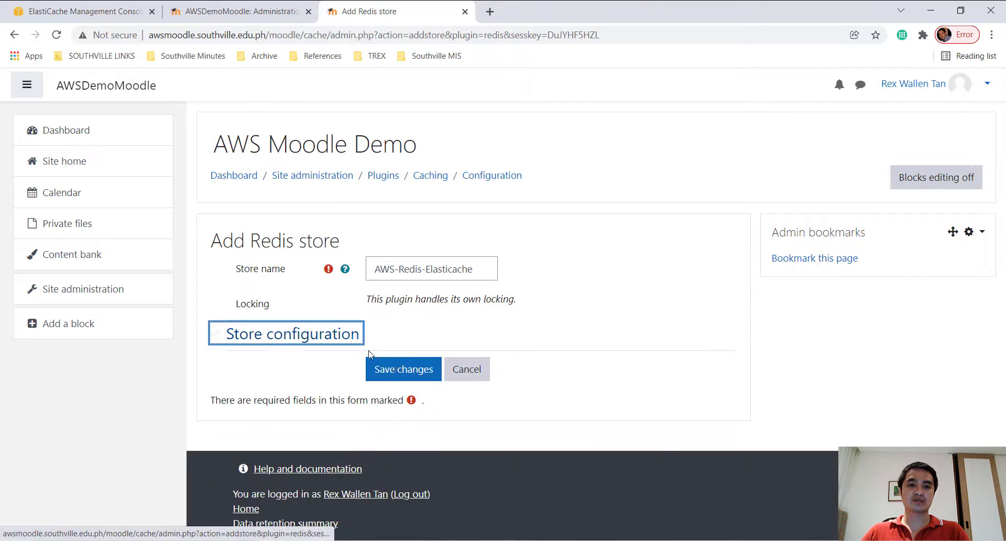
left_click(218, 335)
left_click(399, 362)
key("ctrl+v")
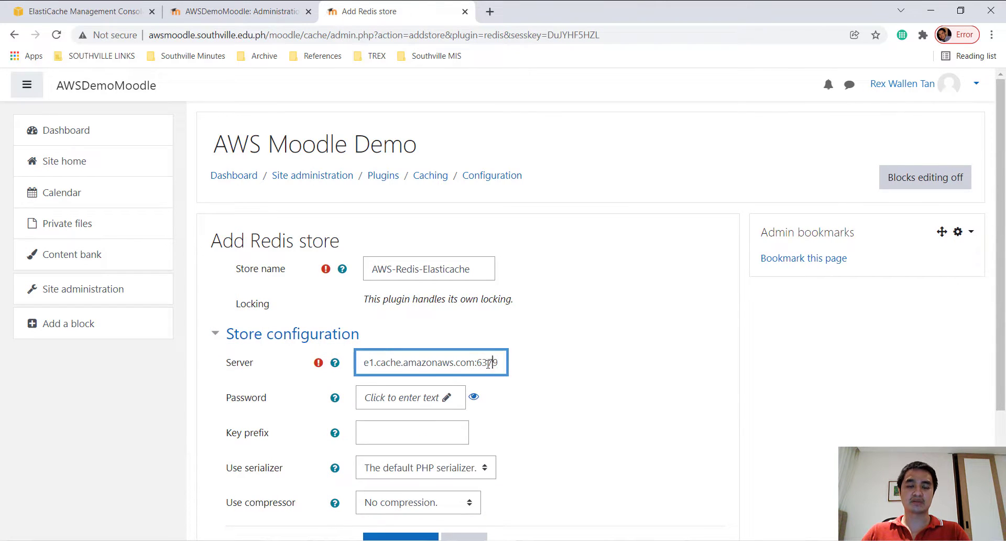
left_click_drag(491, 363, 272, 370)
left_click_drag(366, 362, 541, 366)
left_click(488, 363)
scroll(461, 366, "down", 2)
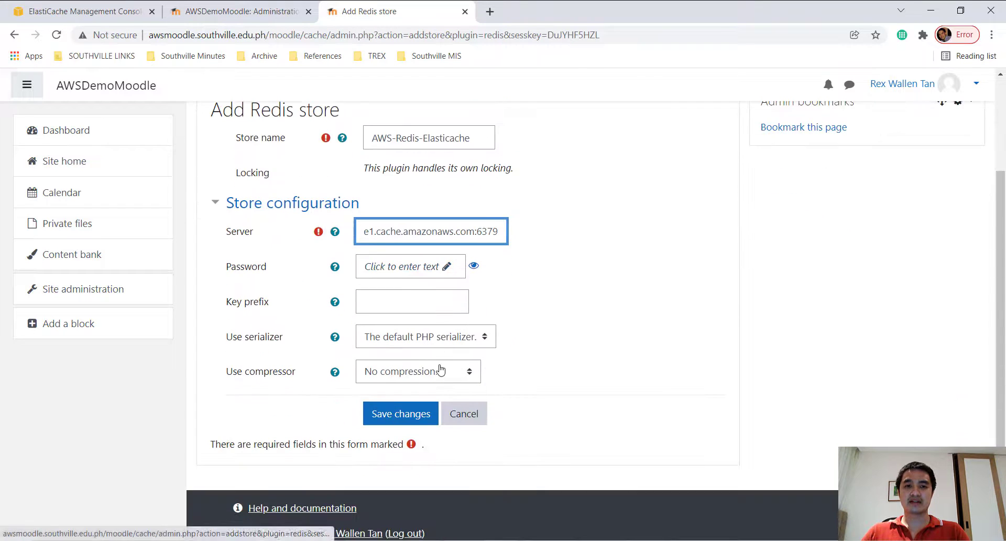
scroll(466, 377, "up", 1)
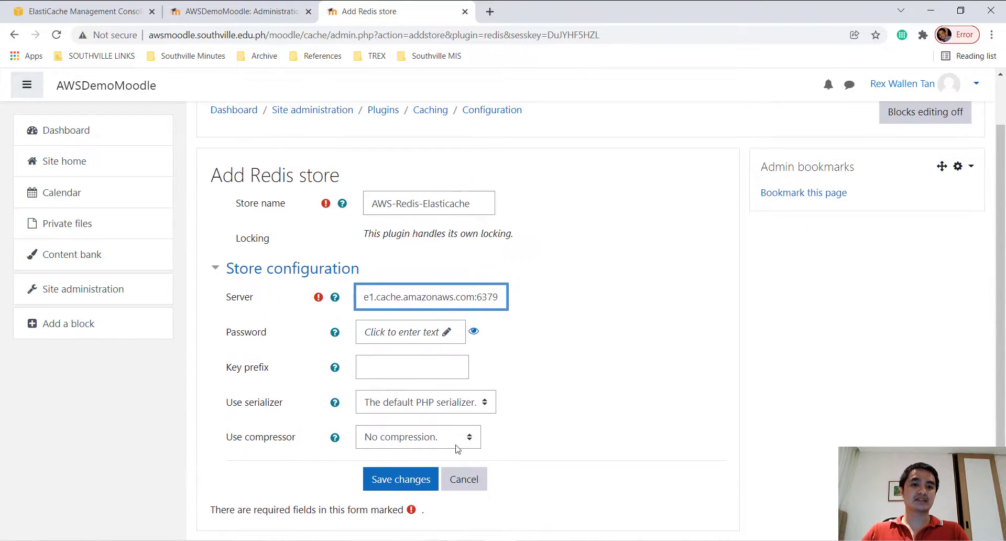
left_click(464, 11)
key("Return")
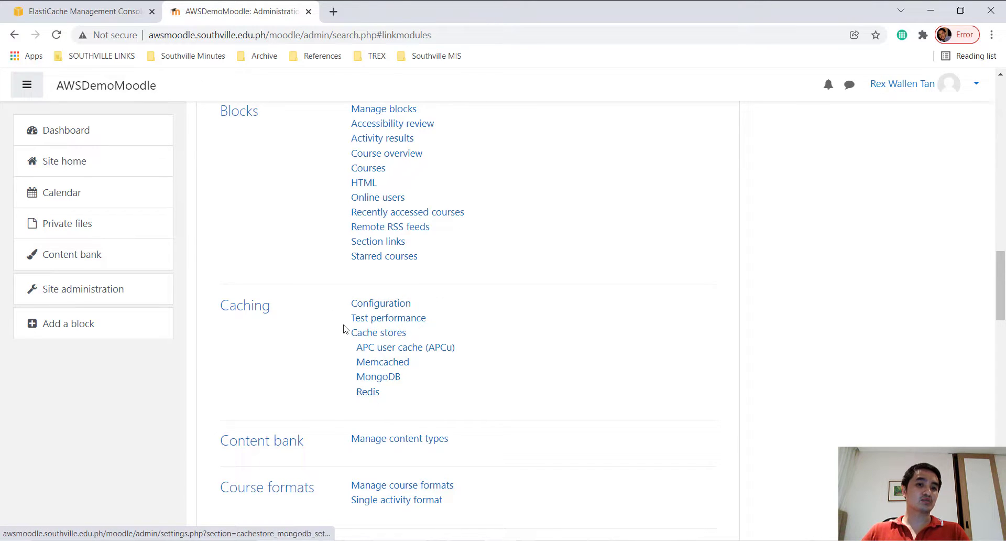
Open the Redis cache store settings from the plugins' caching section in a new tab
right_click(378, 400)
left_click(390, 405)
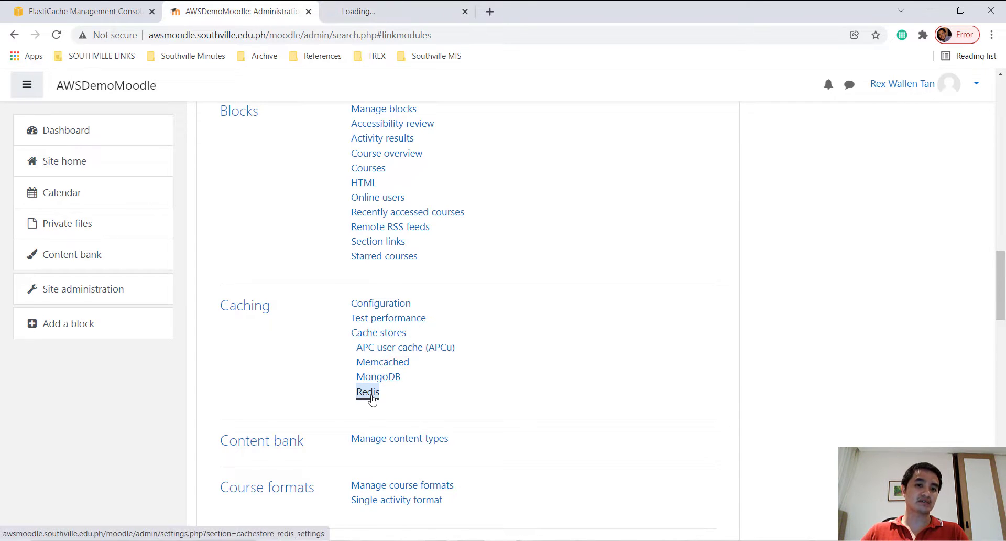
left_click(370, 11)
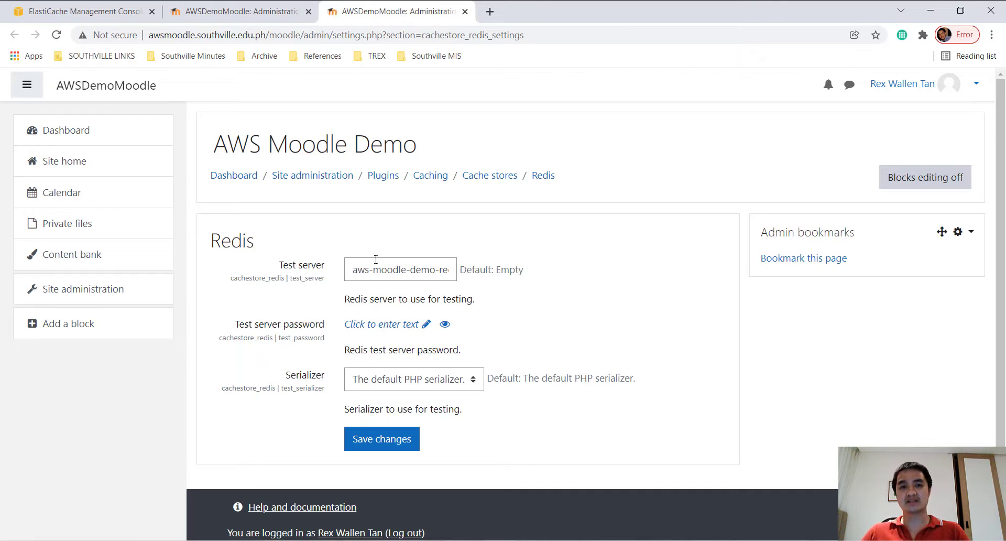
Replace the Redis test server with the copied primary endpoint, including port 6379, and close the settings page without saving
left_click_drag(376, 265, 464, 280)
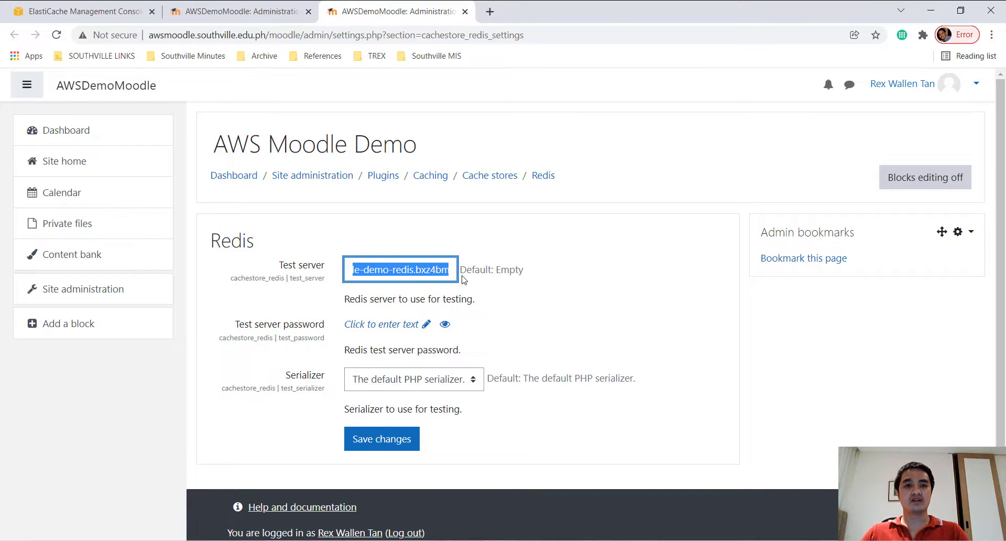
key("BackSpace")
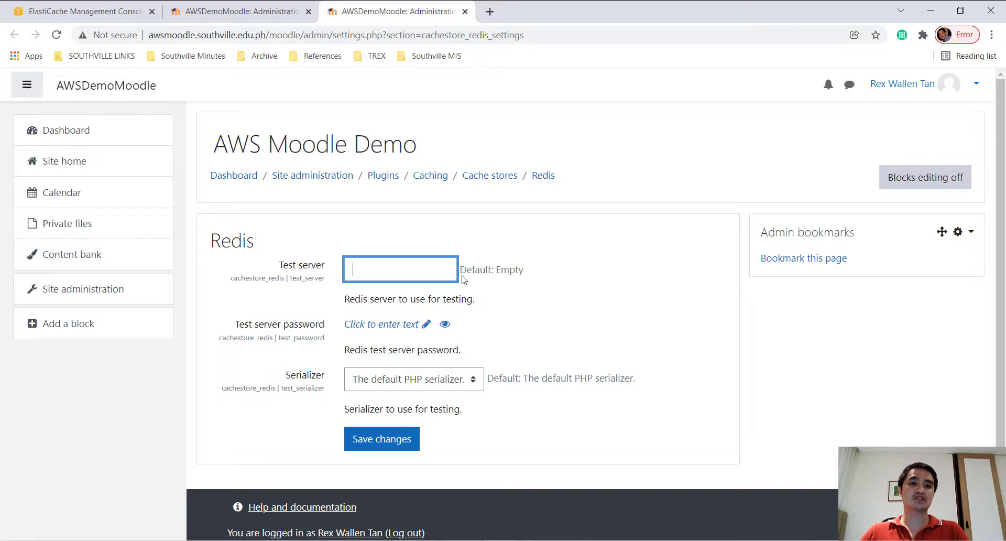
key("ctrl+v")
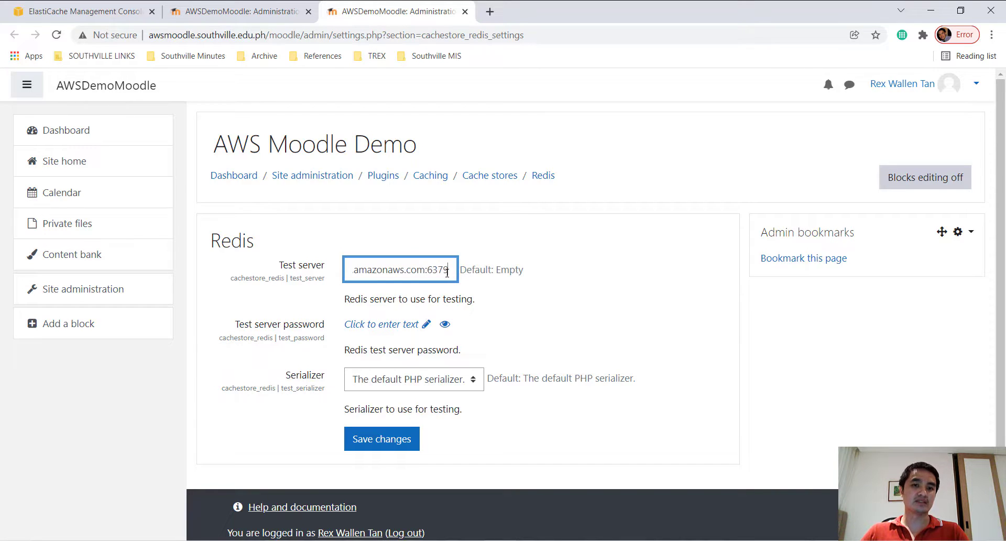
left_click_drag(363, 273, 418, 274)
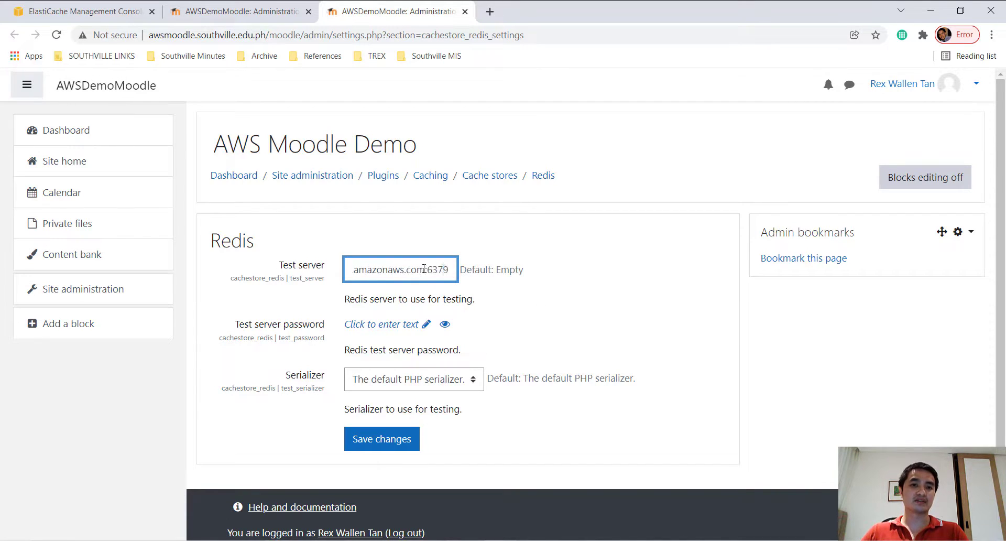
key("ctrl+a")
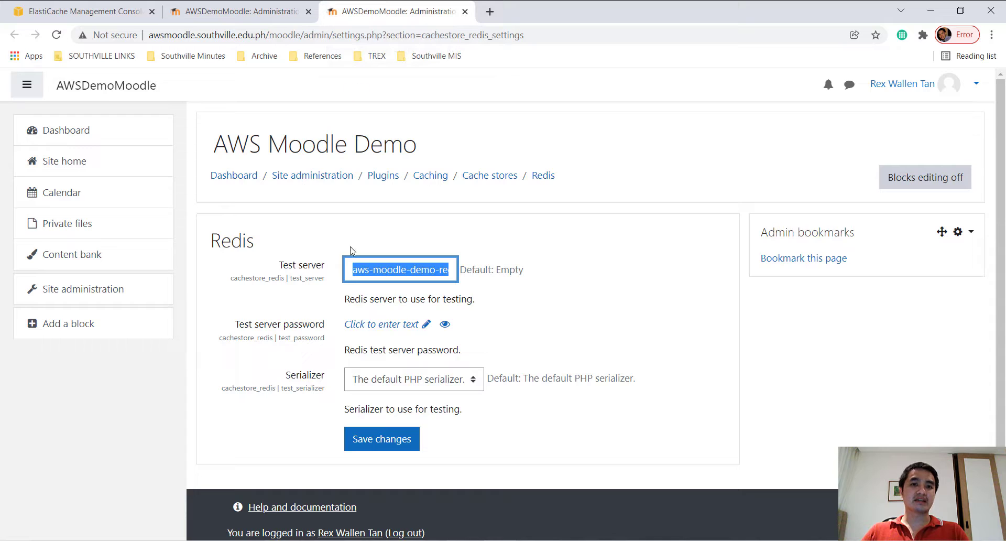
left_click(465, 12)
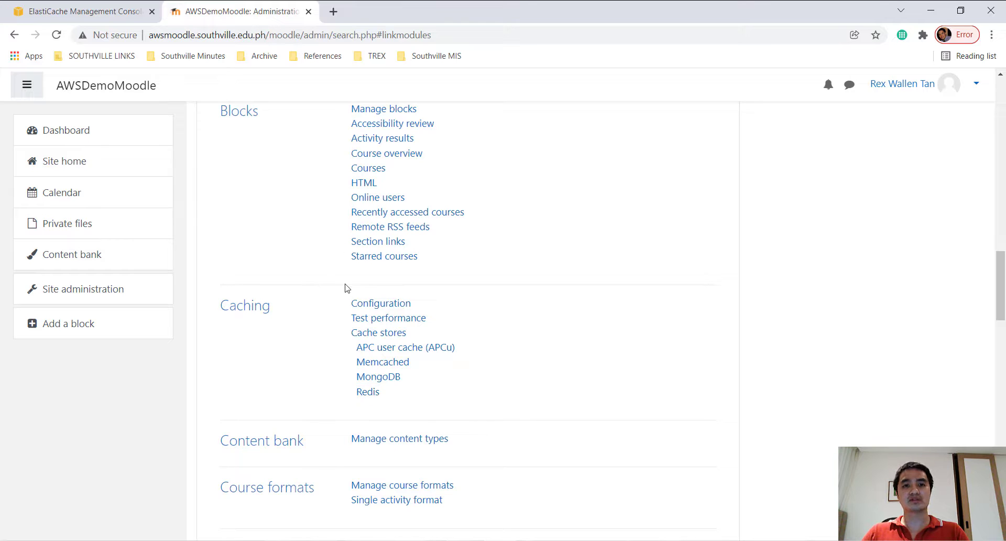
Open the caching section's Test performance page in a new tab
right_click(372, 319)
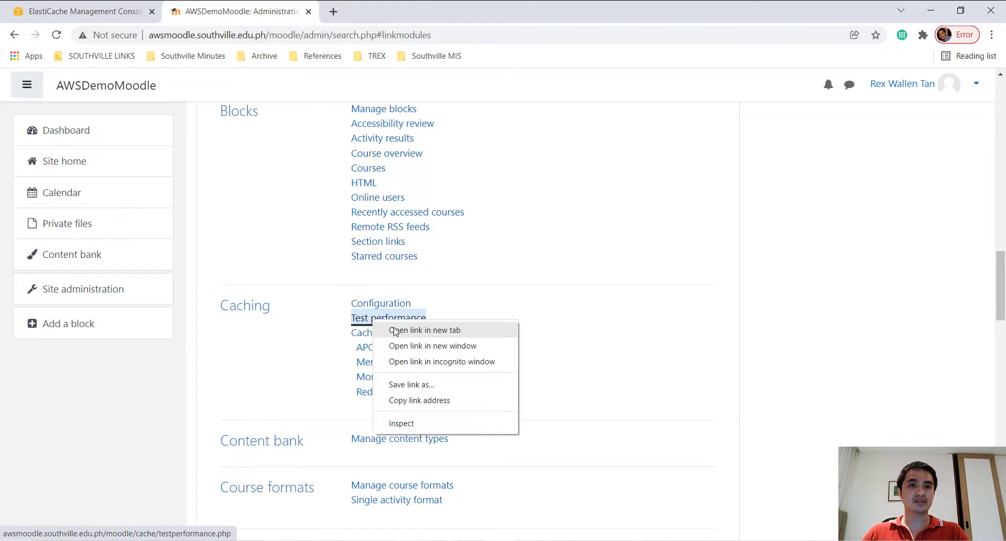
left_click(395, 329)
left_click(376, 12)
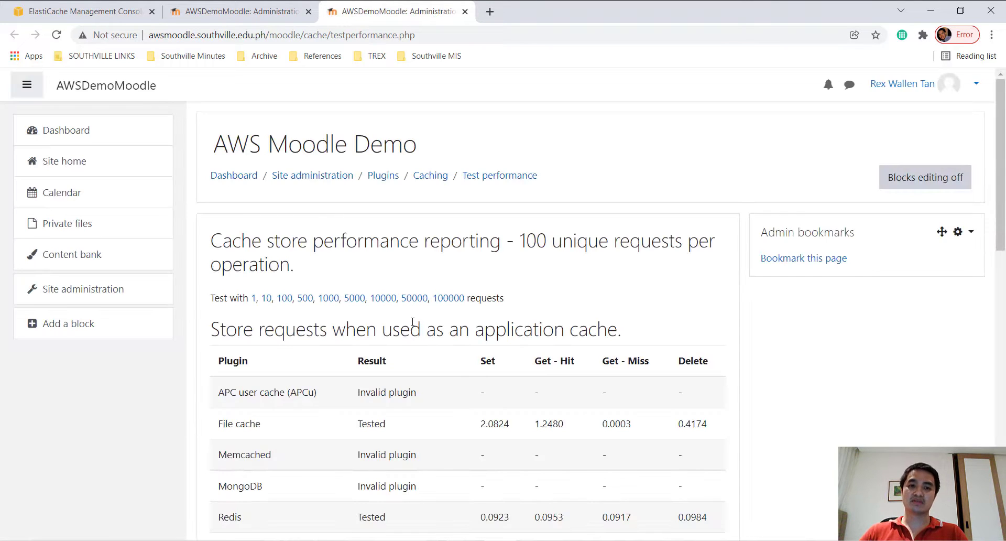
Compare the File cache, Memcached and Redis results in the application cache performance table, and continue to the session cache table
scroll(413, 310, "down", 1)
scroll(489, 331, "up", 1)
scroll(480, 303, "down", 4)
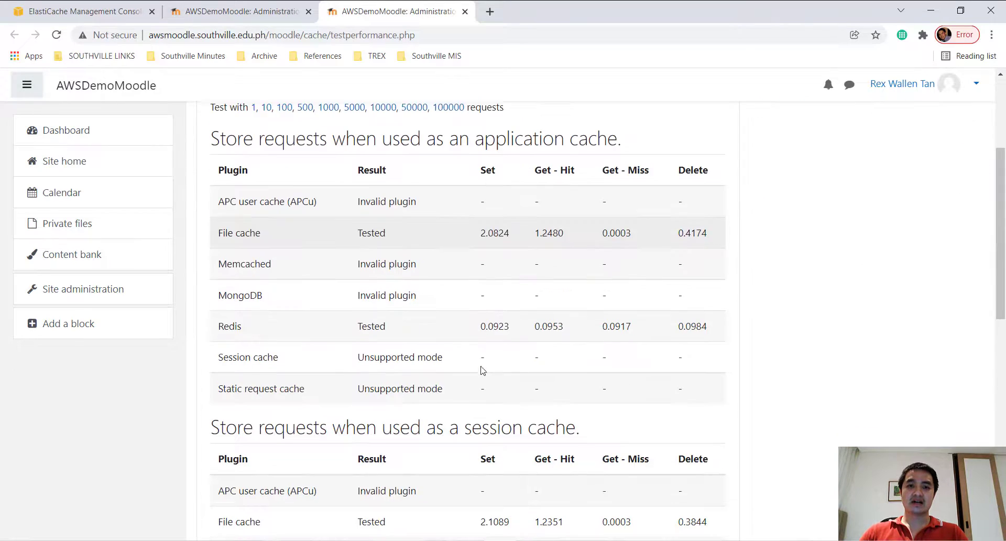
left_click_drag(222, 227, 711, 234)
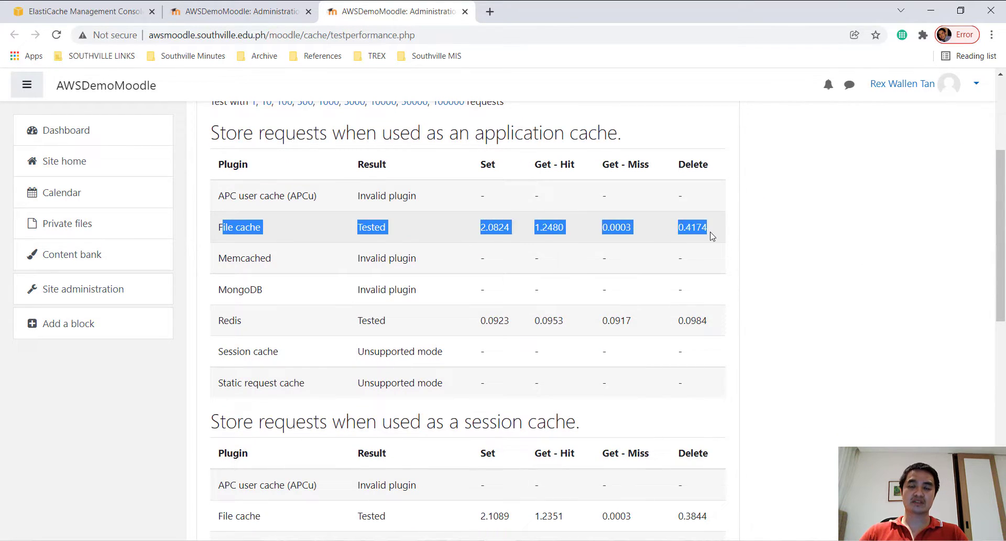
left_click(219, 321)
left_click_drag(219, 321, 706, 334)
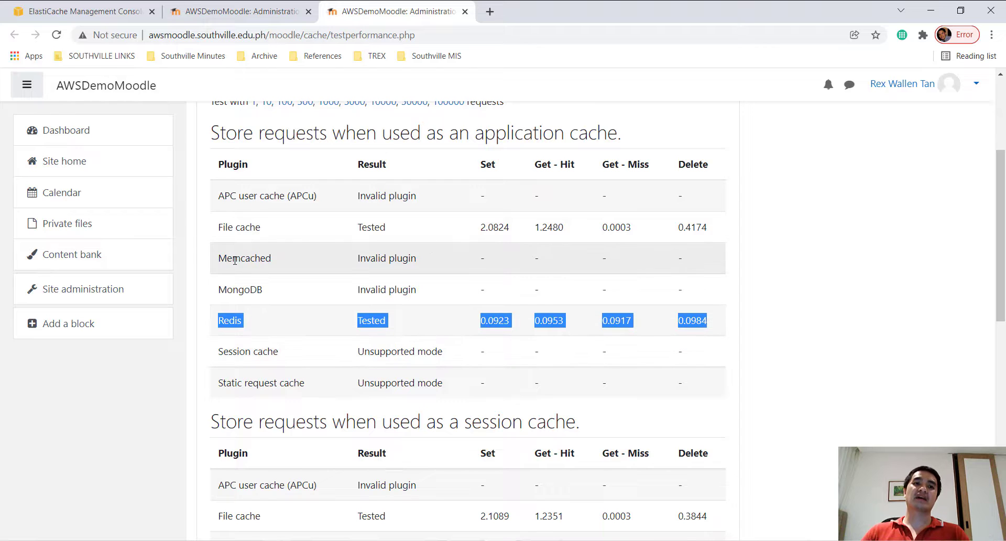
left_click(219, 256)
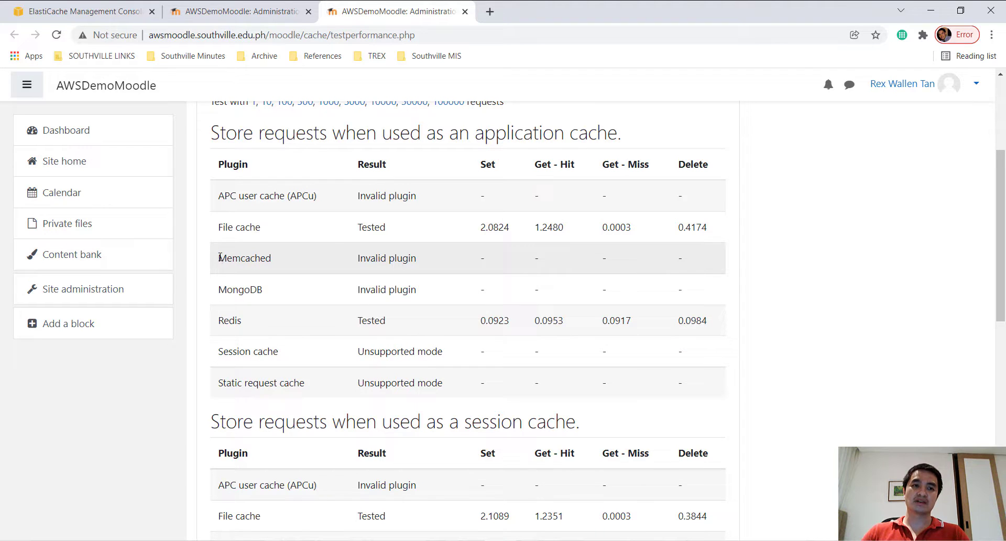
left_click_drag(220, 256, 281, 269)
left_click_drag(218, 320, 242, 321)
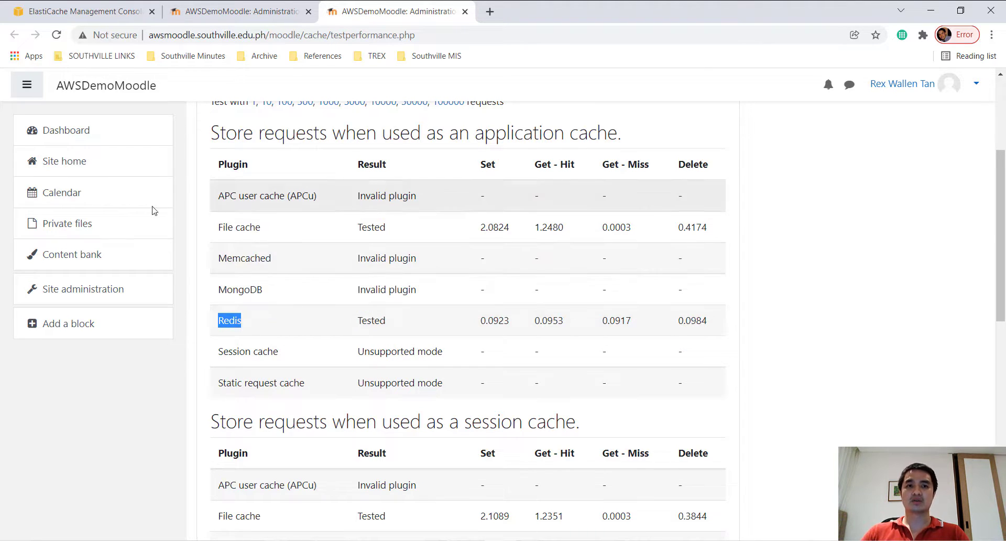
left_click_drag(216, 227, 262, 229)
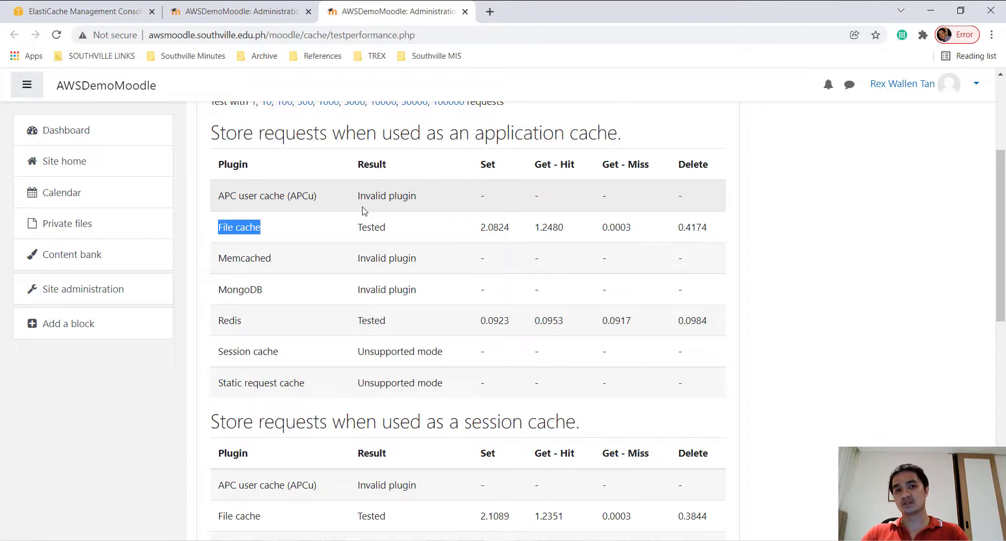
scroll(330, 274, "down", 2)
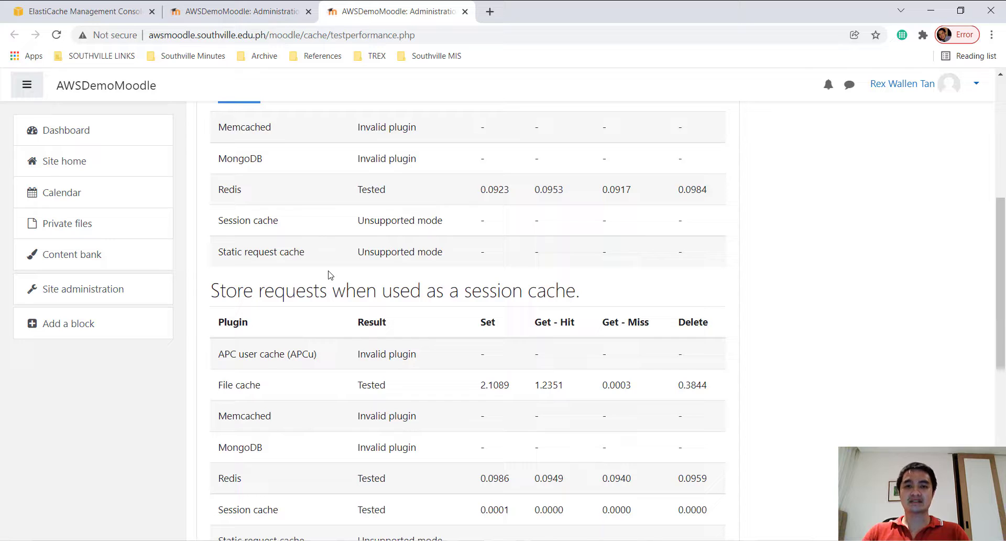